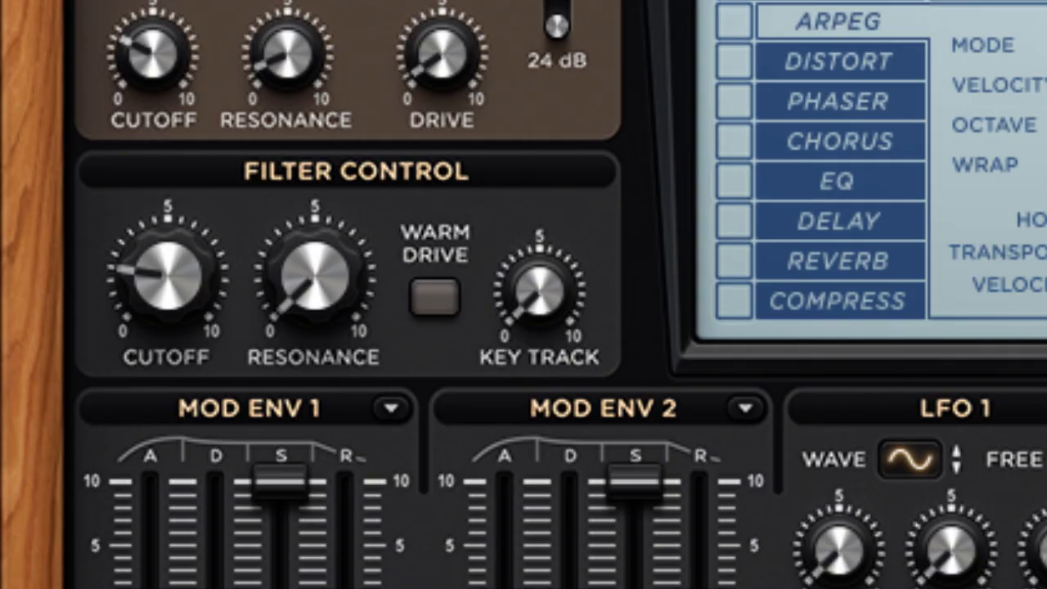
# Raise the filter key track, then raise Mod Env 1's decay and lower its sustain
pyautogui.moveTo(540, 291); pyautogui.dragTo(539, 228)
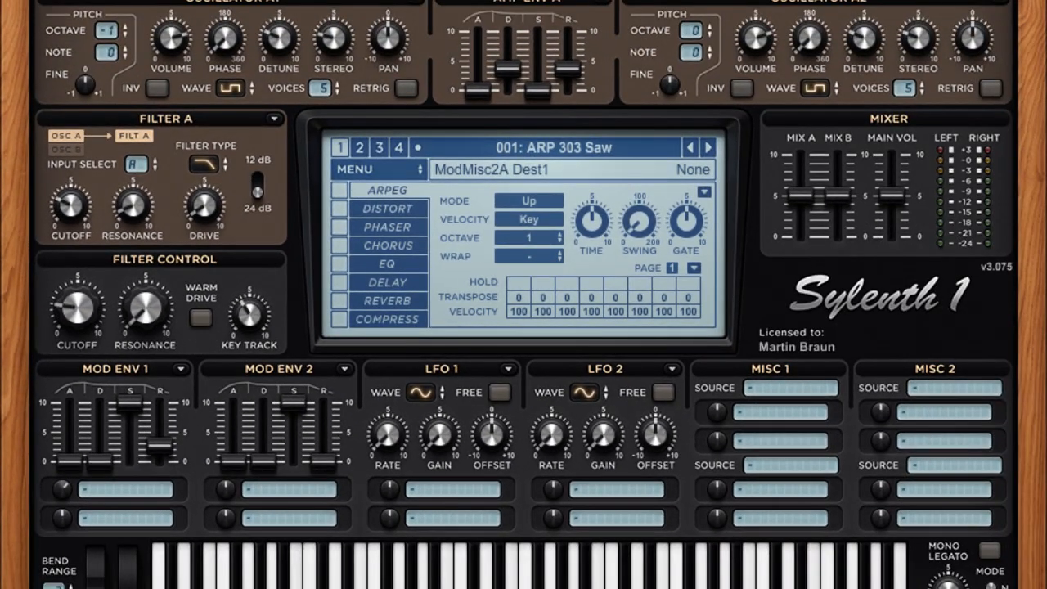
pyautogui.moveTo(100, 461); pyautogui.dragTo(100, 439)
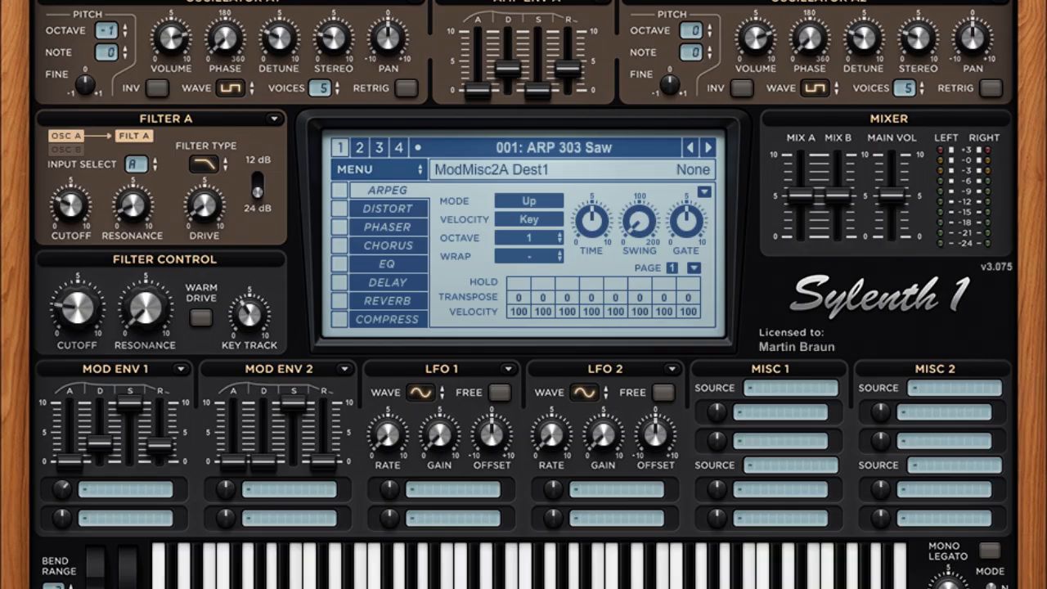
pyautogui.moveTo(129, 401); pyautogui.dragTo(129, 461)
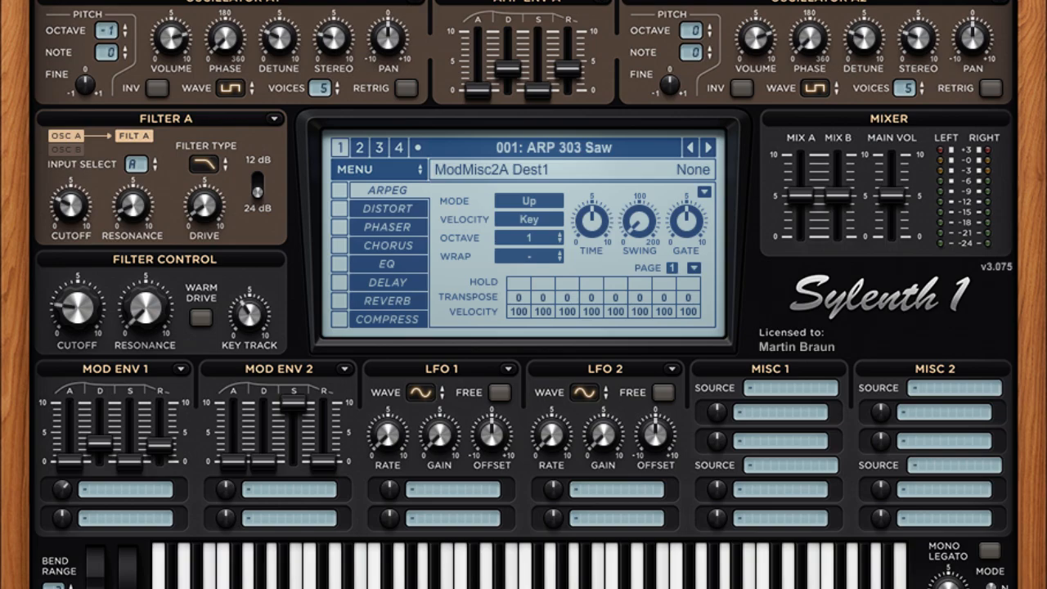
# Route Mod Env 1's first destination to CUTOFF AB and adjust the modulation amounts
pyautogui.scroll(-12, 126, 490)
pyautogui.scroll(-20, 293, 434)
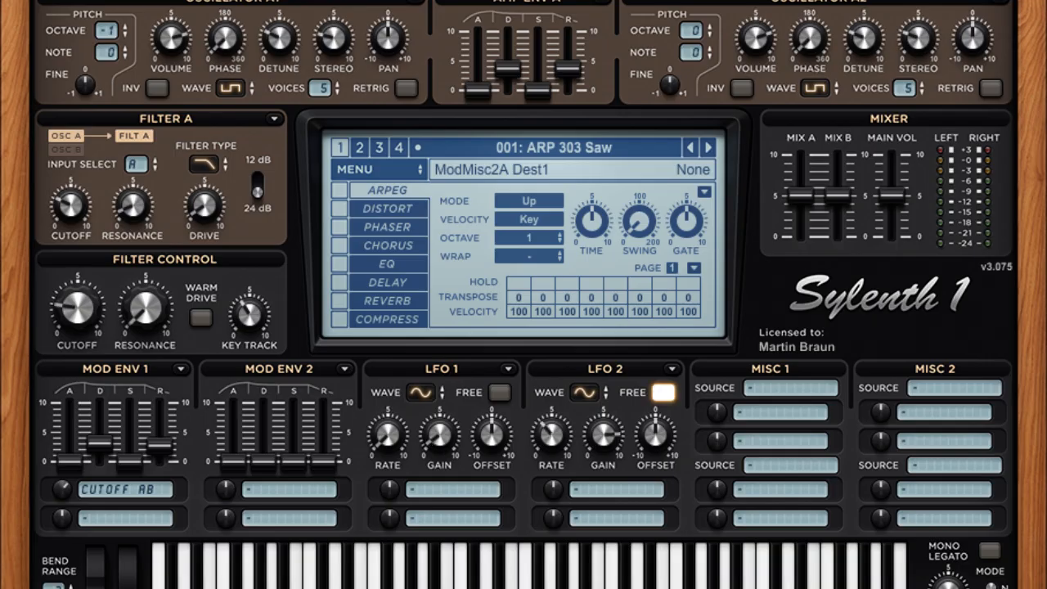
pyautogui.scroll(20, 388, 435)
pyautogui.scroll(-3, 389, 489)
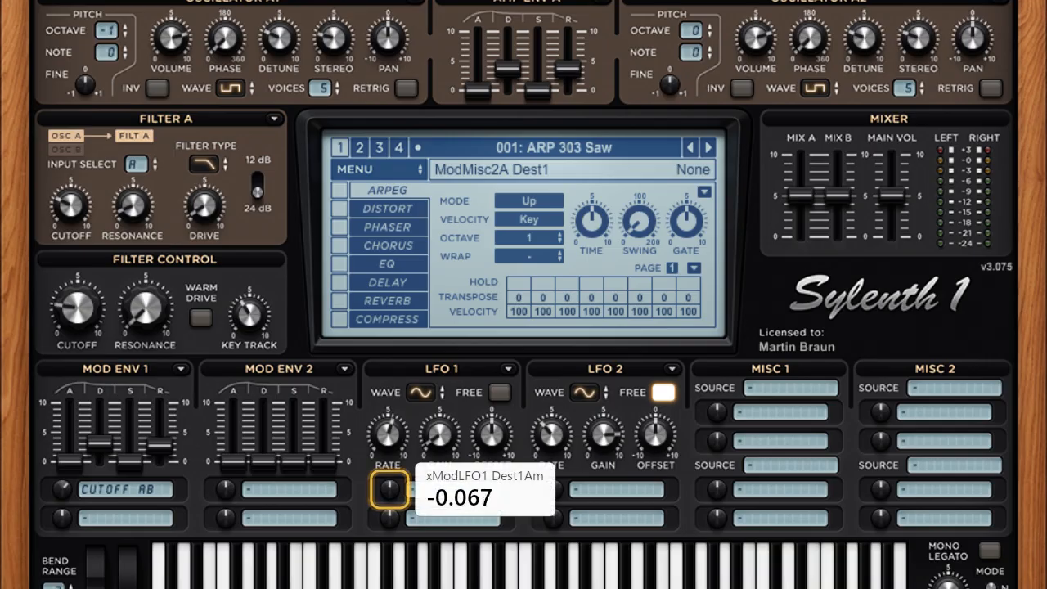
pyautogui.scroll(-1, 390, 489)
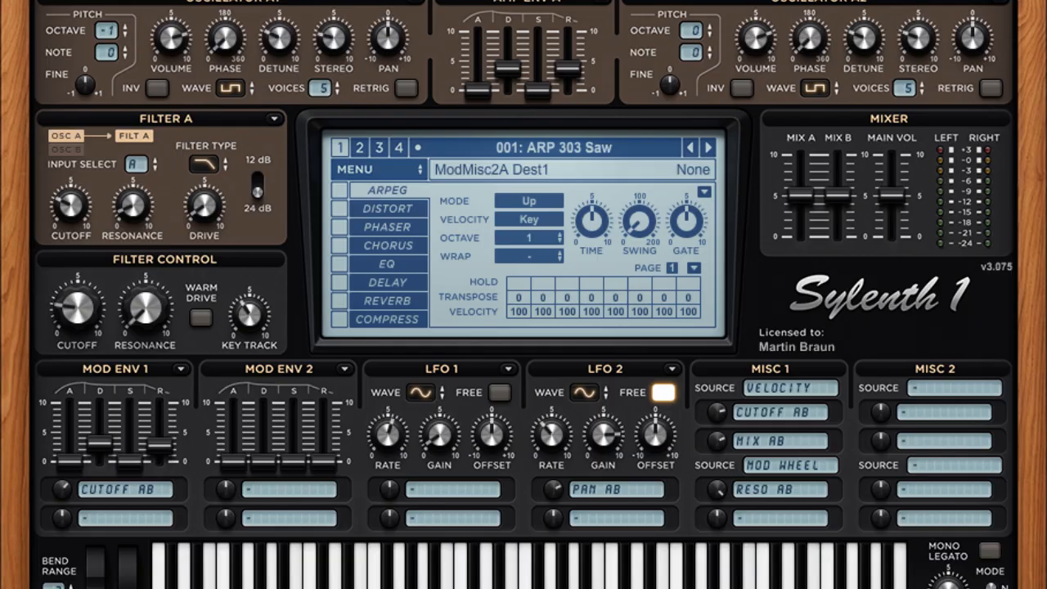
# Enable the Phaser effect, lower its dry/wet and feedback, and raise its spread
pyautogui.click(388, 228)
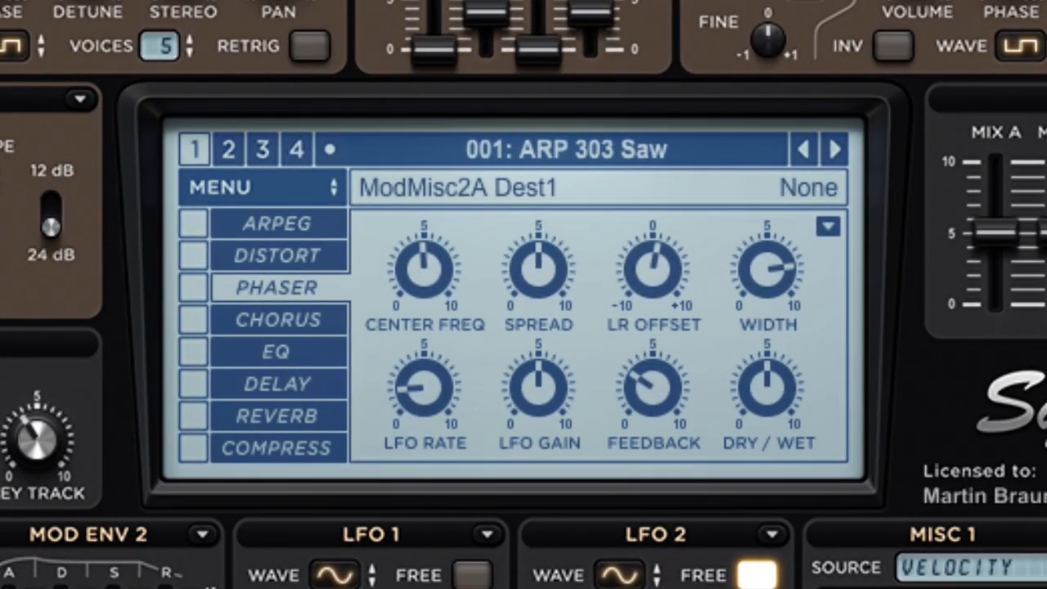
pyautogui.click(193, 286)
pyautogui.moveTo(767, 387); pyautogui.dragTo(768, 448)
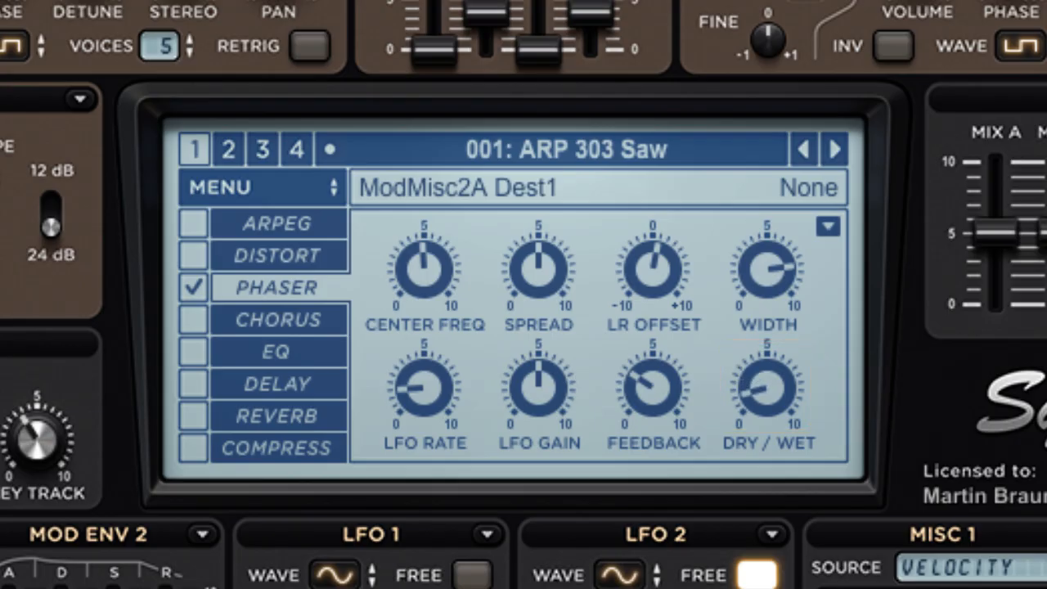
pyautogui.moveTo(653, 385); pyautogui.dragTo(653, 411)
pyautogui.moveTo(539, 268); pyautogui.dragTo(538, 247)
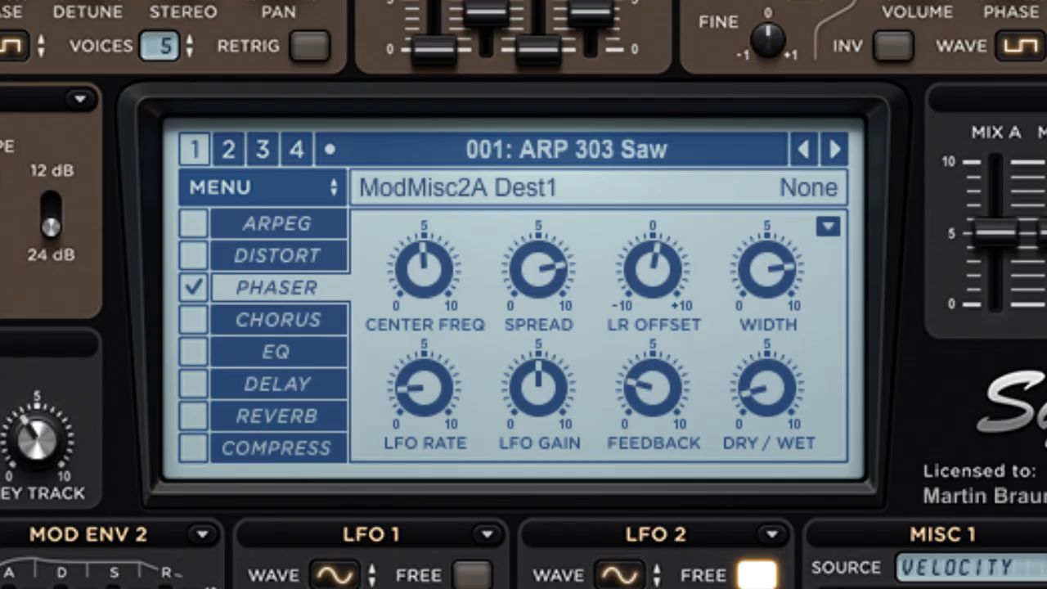
# Enable the EQ, lower the treble frequency and bass frequency, and raise the treble
pyautogui.click(276, 352)
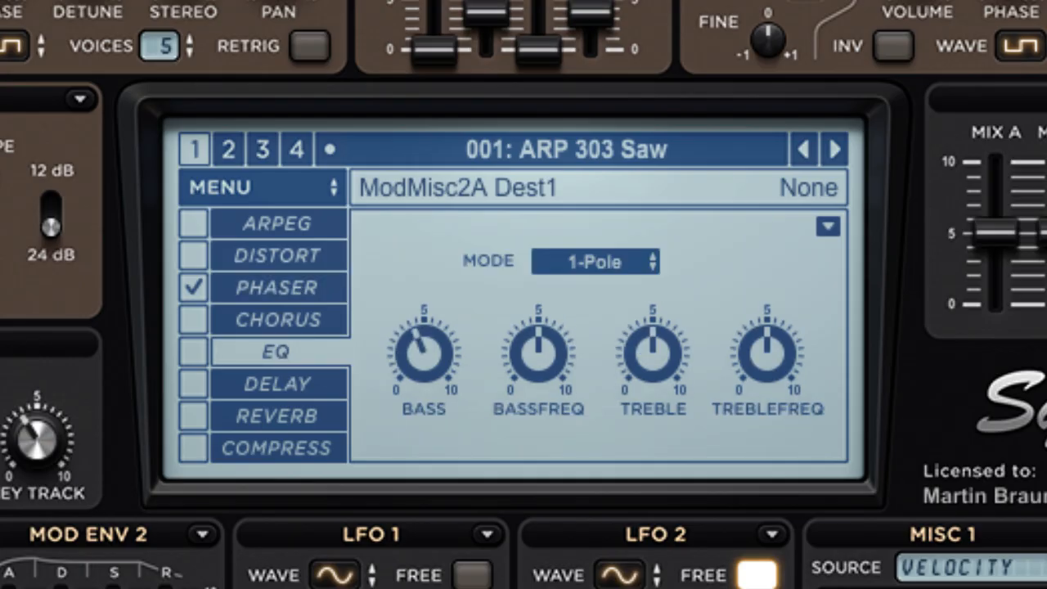
pyautogui.click(193, 351)
pyautogui.moveTo(767, 352); pyautogui.dragTo(768, 397)
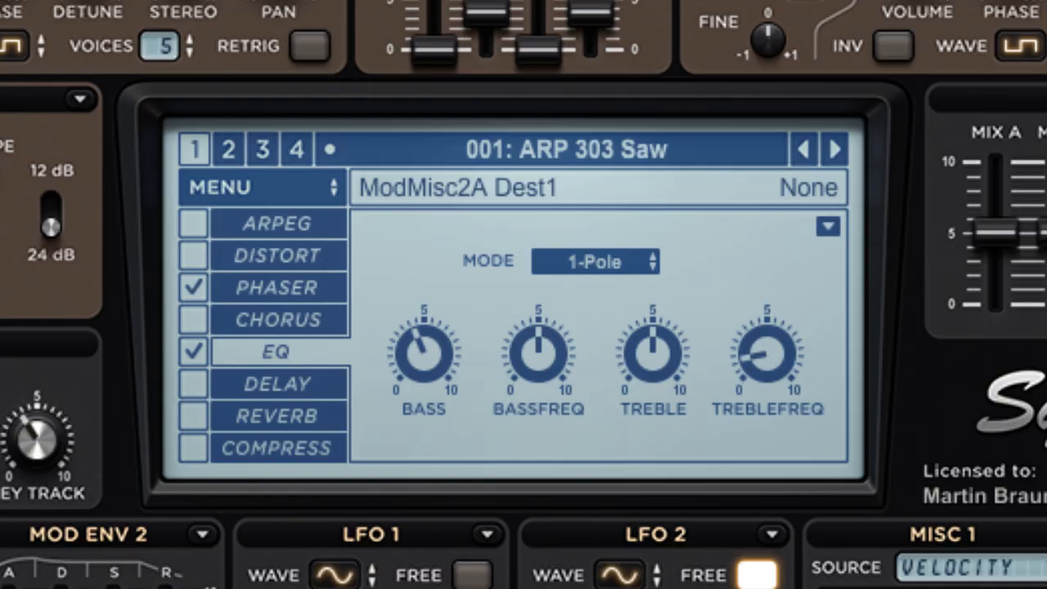
pyautogui.moveTo(653, 352); pyautogui.dragTo(653, 300)
pyautogui.moveTo(539, 352)
pyautogui.moveTo(538, 352); pyautogui.dragTo(539, 374)
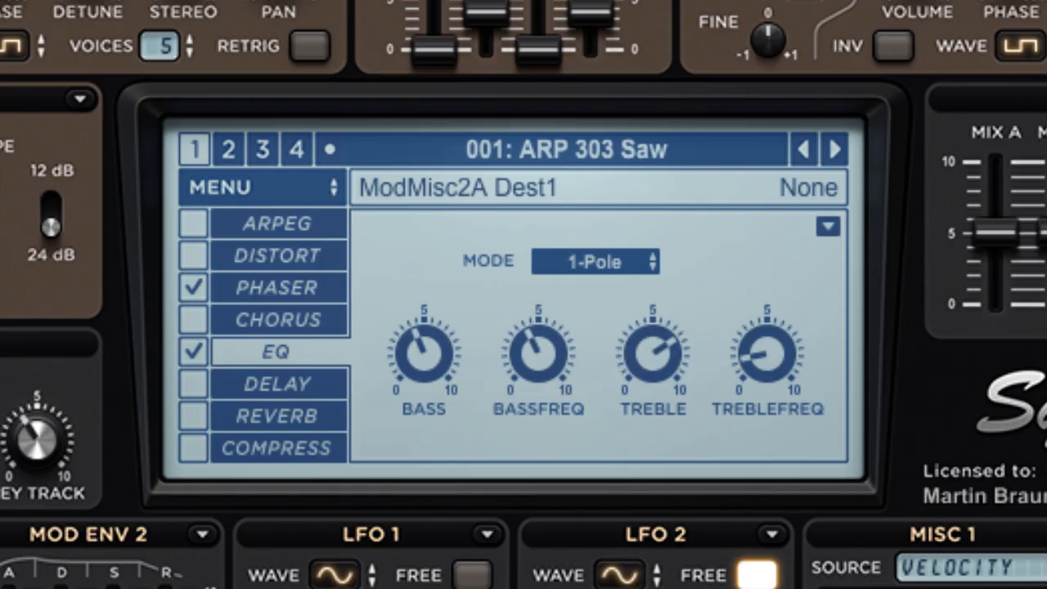
# Enable the Delay effect, lower its dry/wet and feedback, and switch off Ping Pong
pyautogui.click(278, 384)
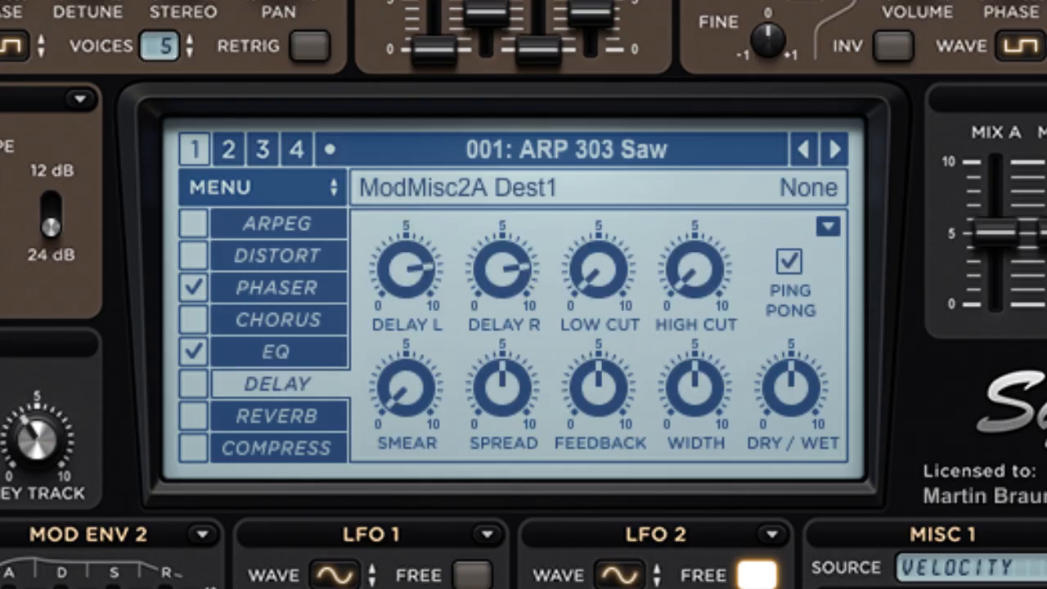
pyautogui.click(193, 383)
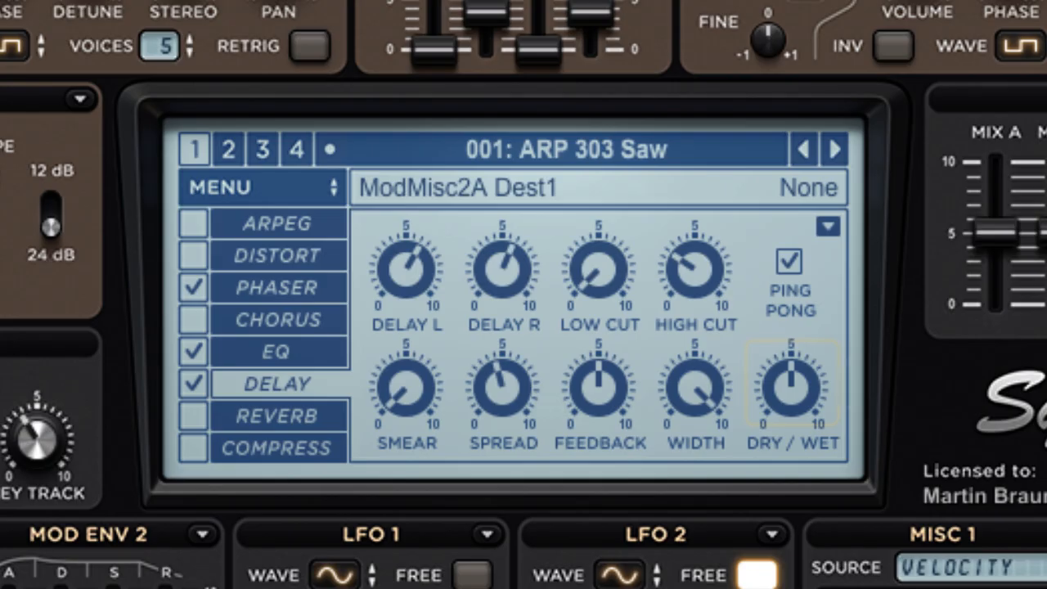
pyautogui.moveTo(791, 384); pyautogui.dragTo(791, 414)
pyautogui.moveTo(598, 384); pyautogui.dragTo(599, 398)
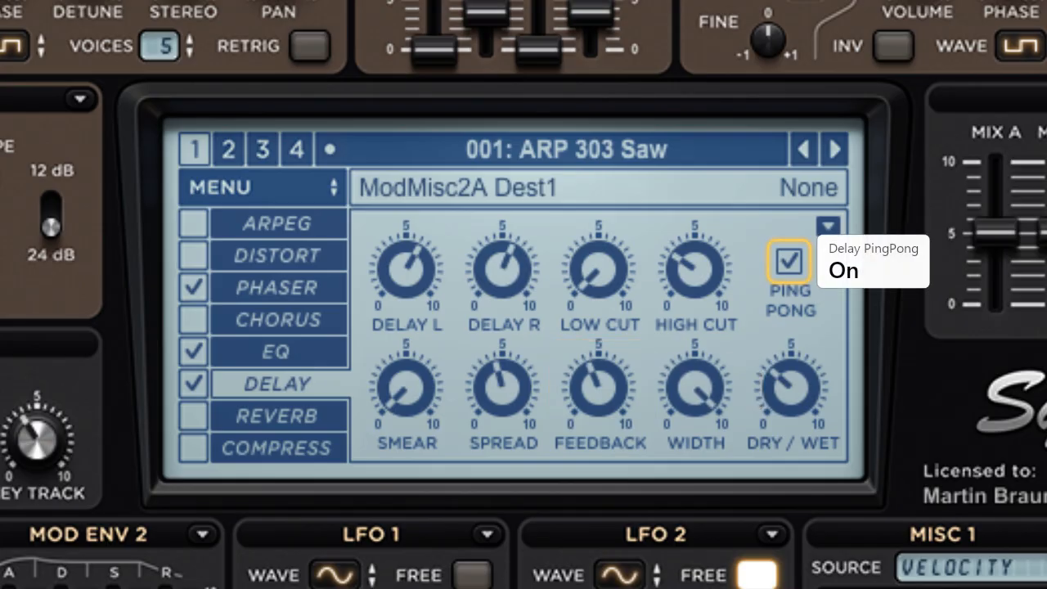
pyautogui.click(789, 261)
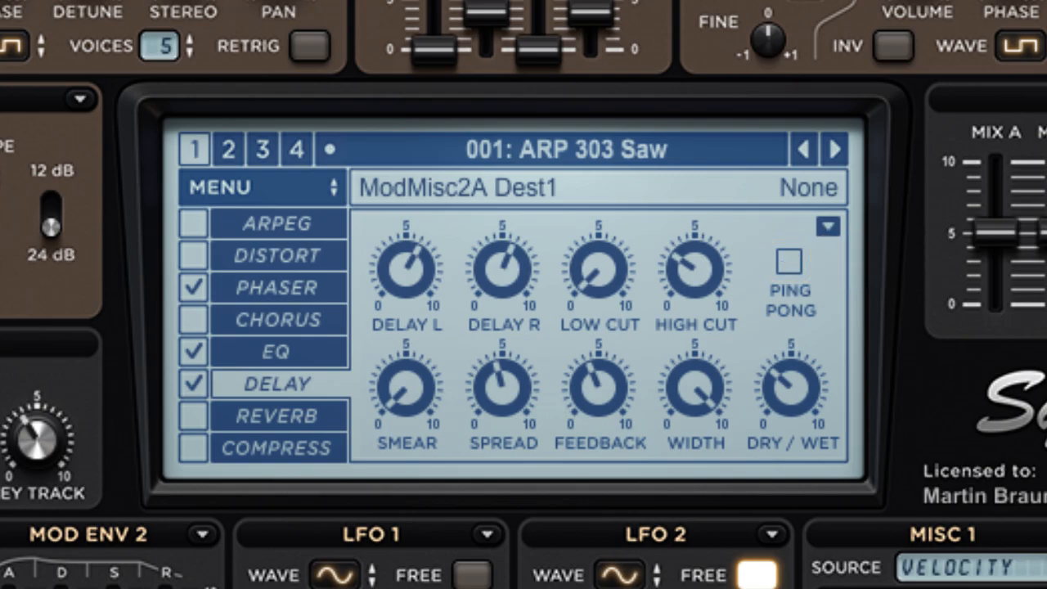
# Enable the Reverb effect, lower its dry/wet and width, and raise the damping
pyautogui.click(278, 416)
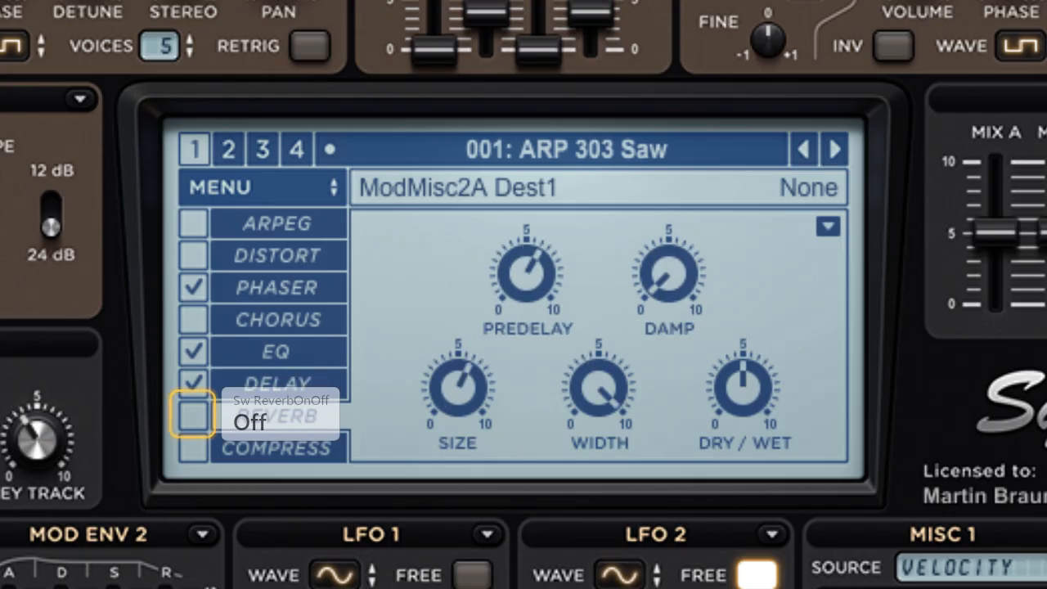
pyautogui.click(193, 416)
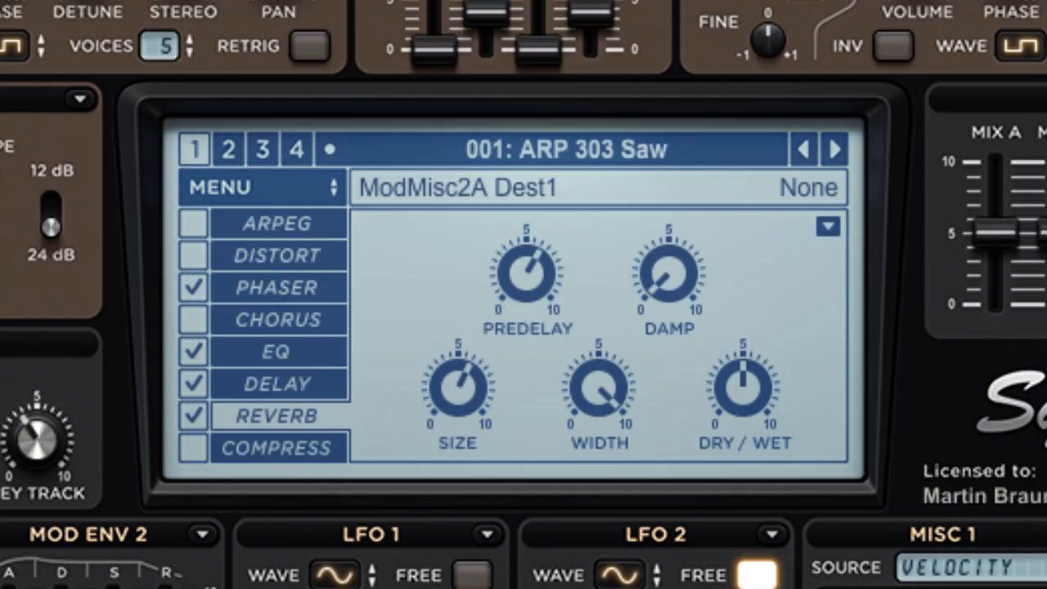
pyautogui.moveTo(743, 388); pyautogui.dragTo(743, 400)
pyautogui.moveTo(669, 274); pyautogui.dragTo(668, 261)
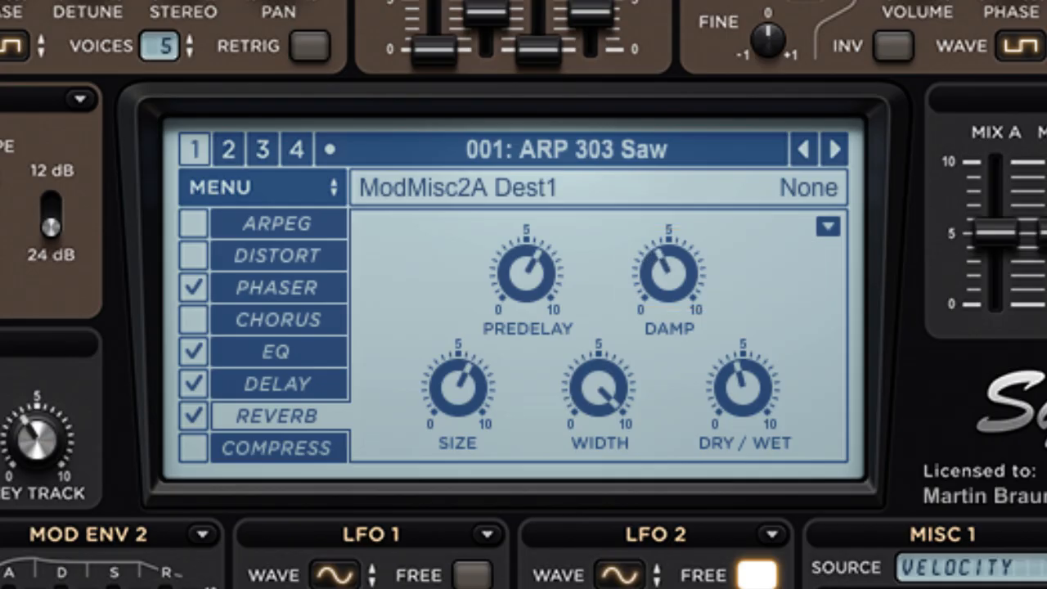
pyautogui.moveTo(598, 384); pyautogui.dragTo(598, 394)
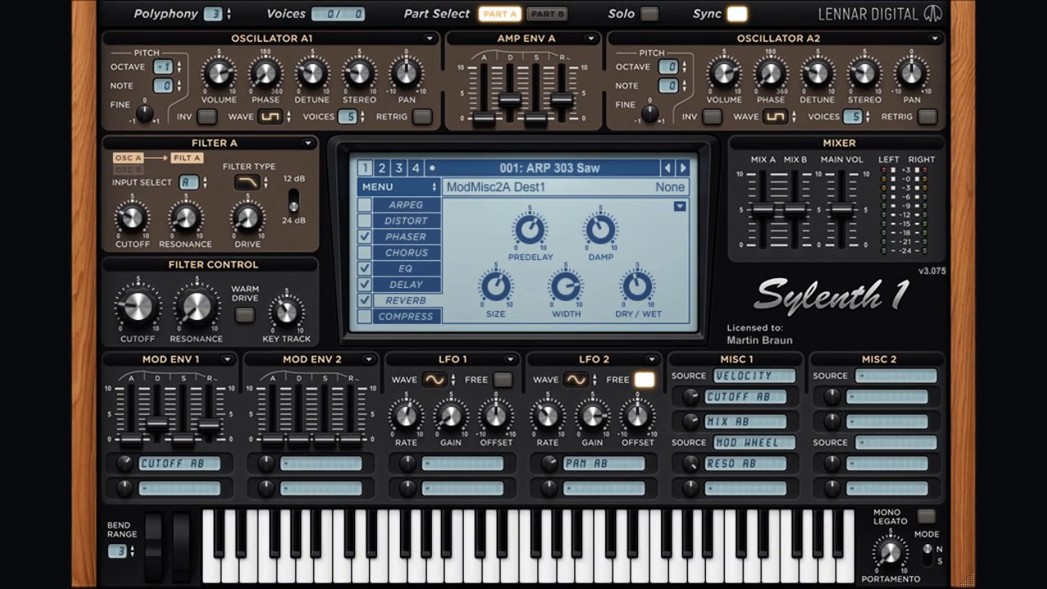
# Raise the polyphony to 5 voices
pyautogui.click(229, 11)
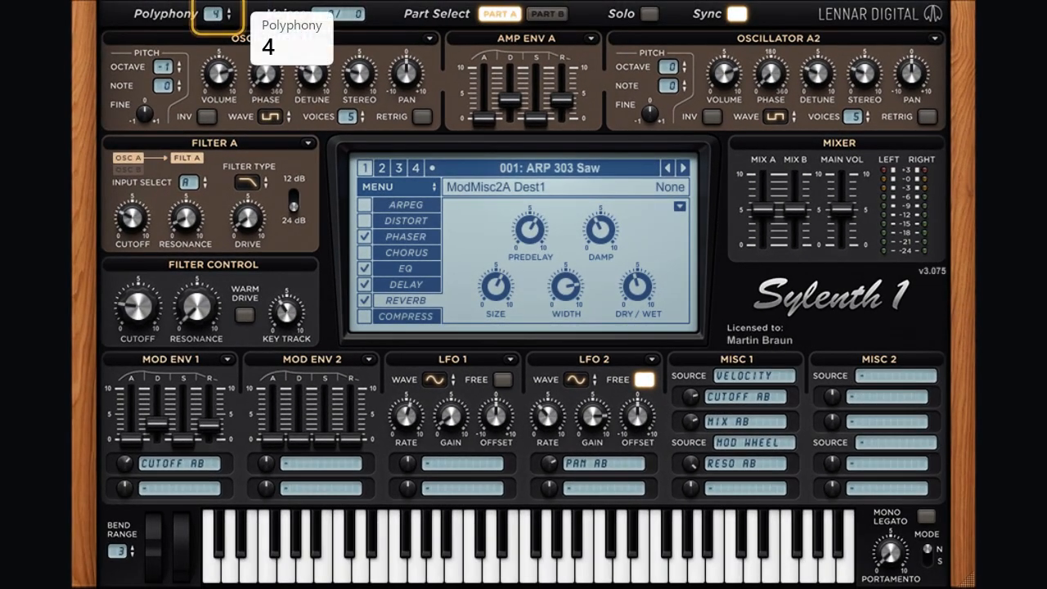
pyautogui.click(229, 10)
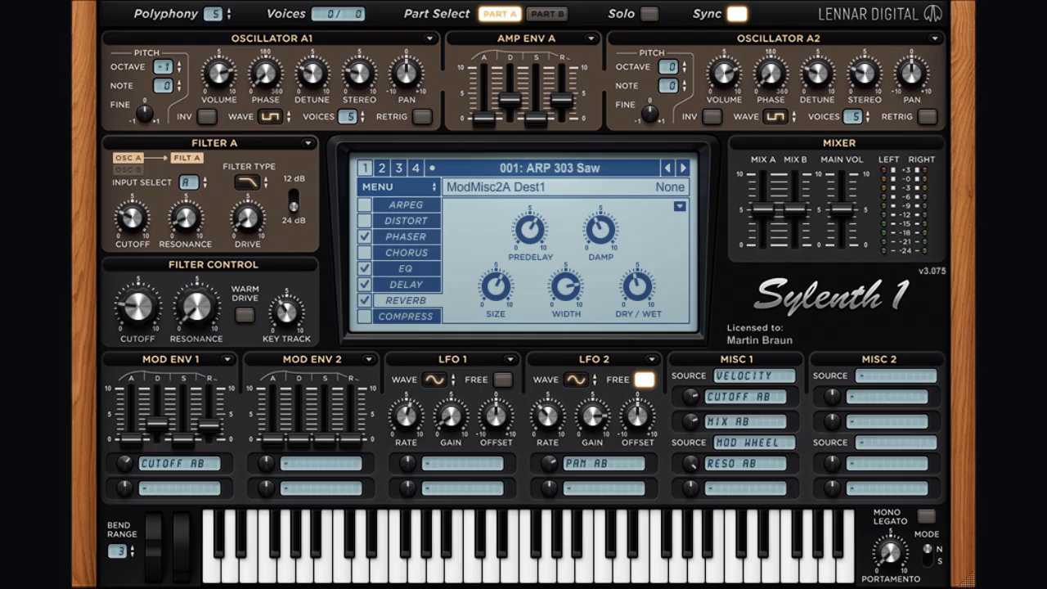